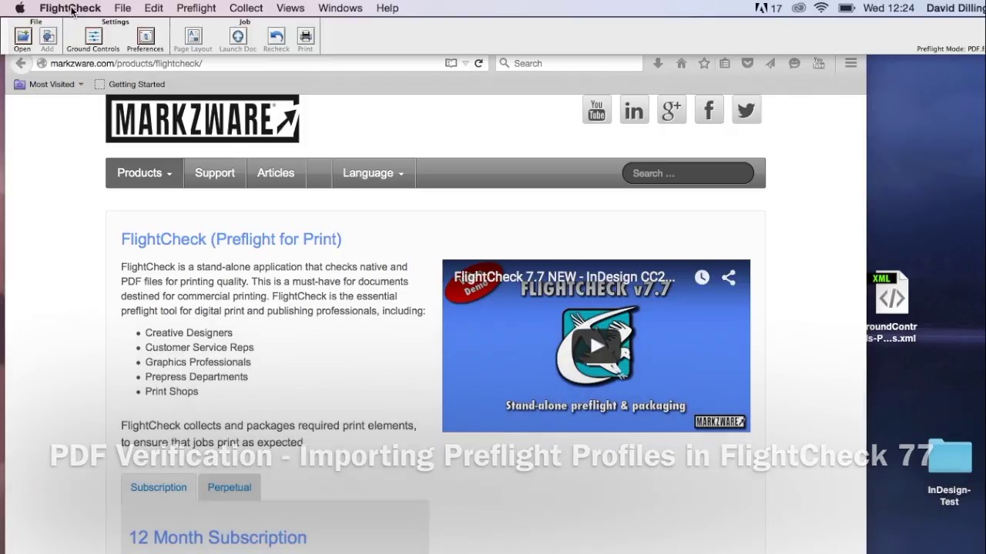
Open Ground Controls on the PDF/X-3 (CMYK/Spots) image checks and shift the window up-left.
{"action": "left_click", "coordinate": [89, 44]}
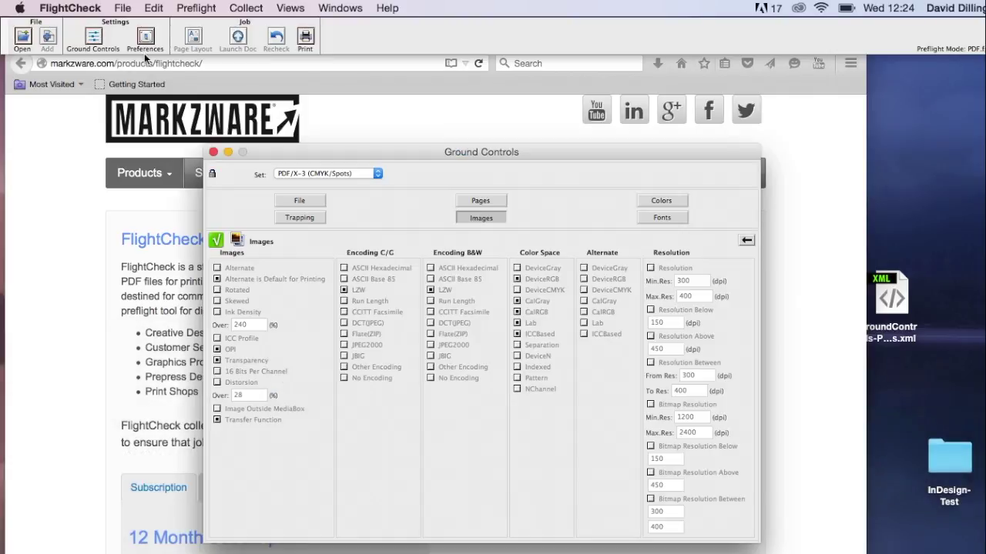
{"action": "left_click_drag", "start_coordinate": [368, 151], "coordinate": [319, 135]}
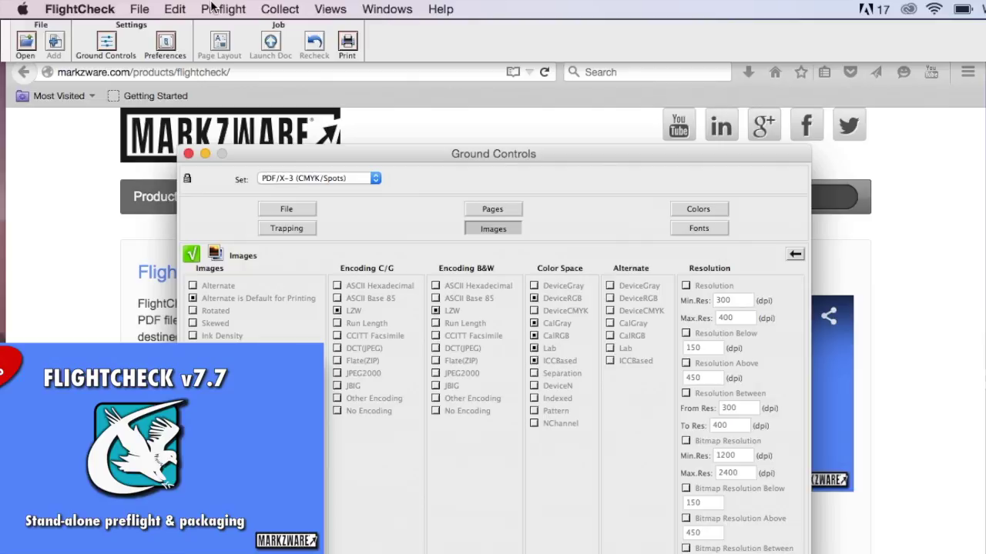
{"action": "left_click", "coordinate": [217, 8]}
{"action": "mouse_move", "coordinate": [145, 9]}
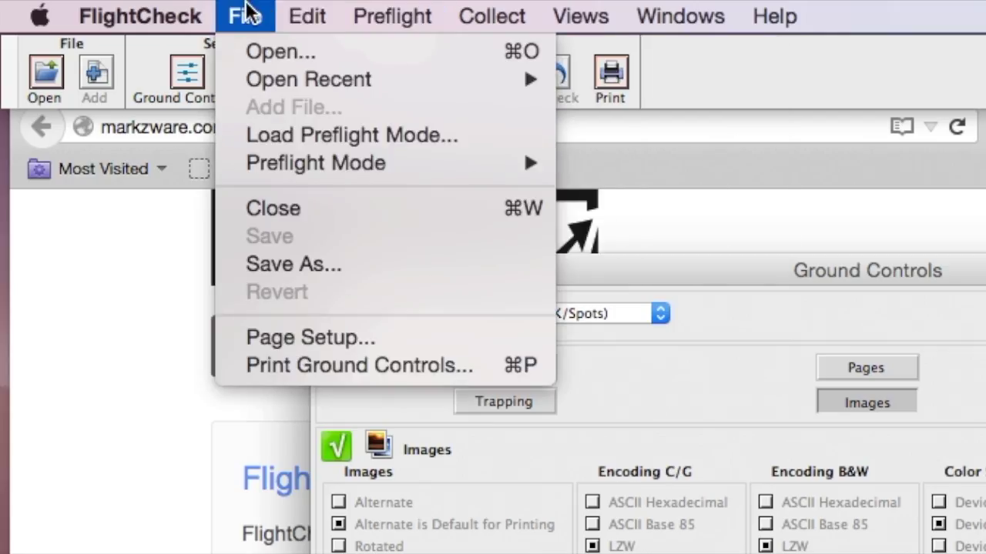
{"action": "mouse_move", "coordinate": [305, 169]}
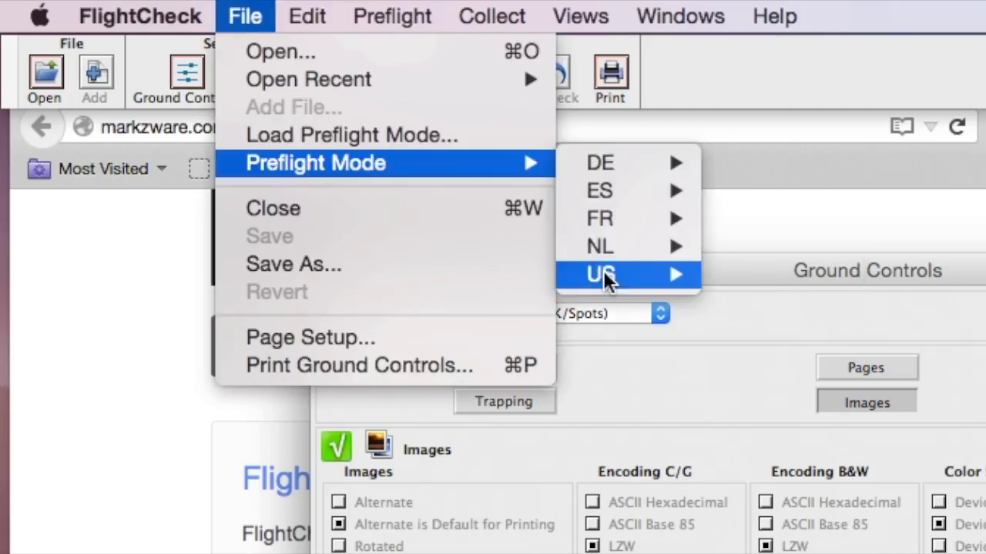
{"action": "mouse_move", "coordinate": [603, 272]}
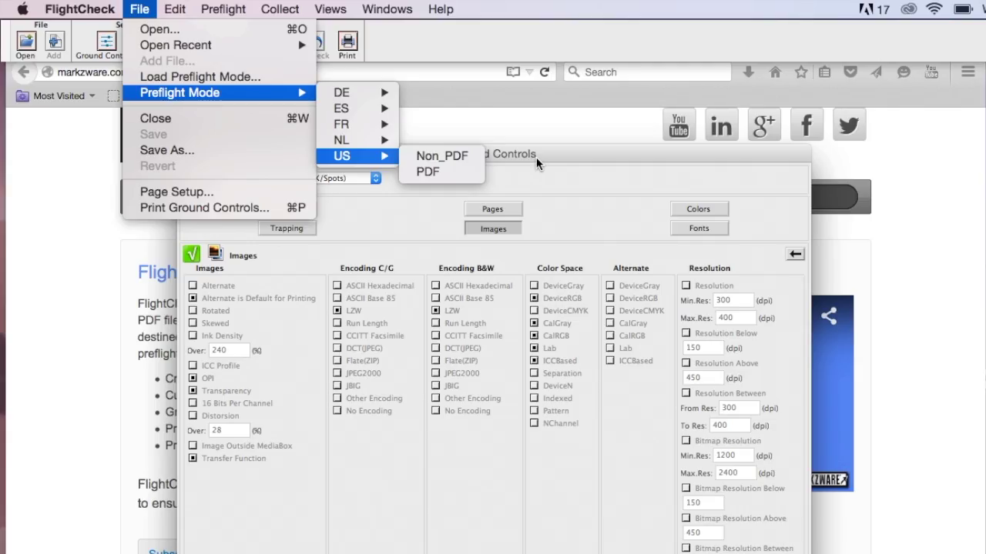
{"action": "left_click", "coordinate": [943, 276]}
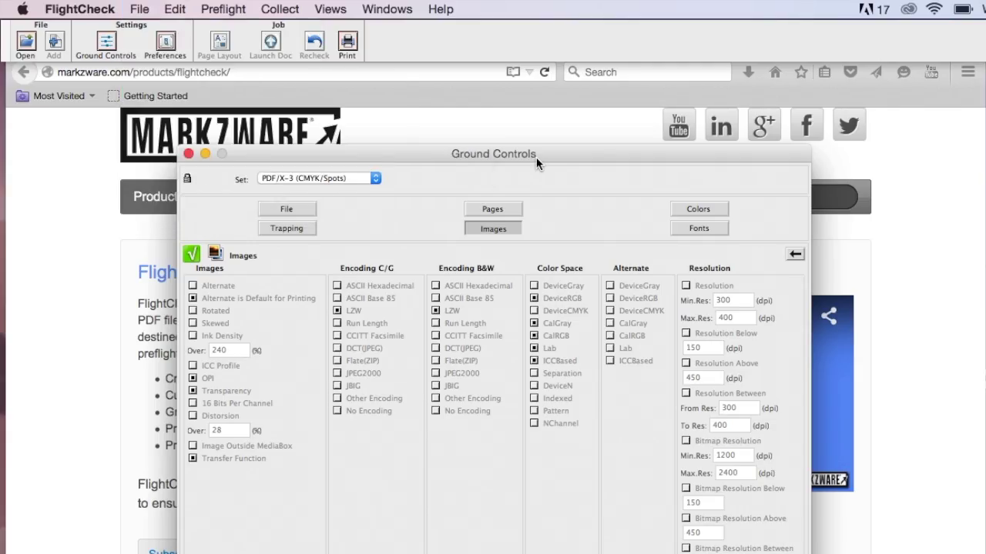
Switch the active ground control set from PDF/X-3 to PDF/X-1a, then to 'pdf checks'.
{"action": "left_click", "coordinate": [369, 179]}
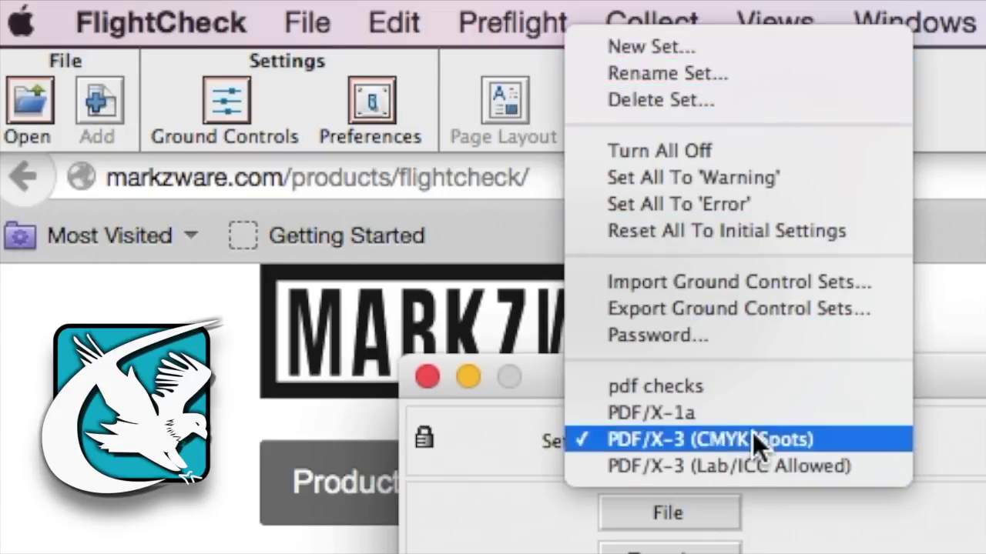
{"action": "left_click", "coordinate": [744, 403]}
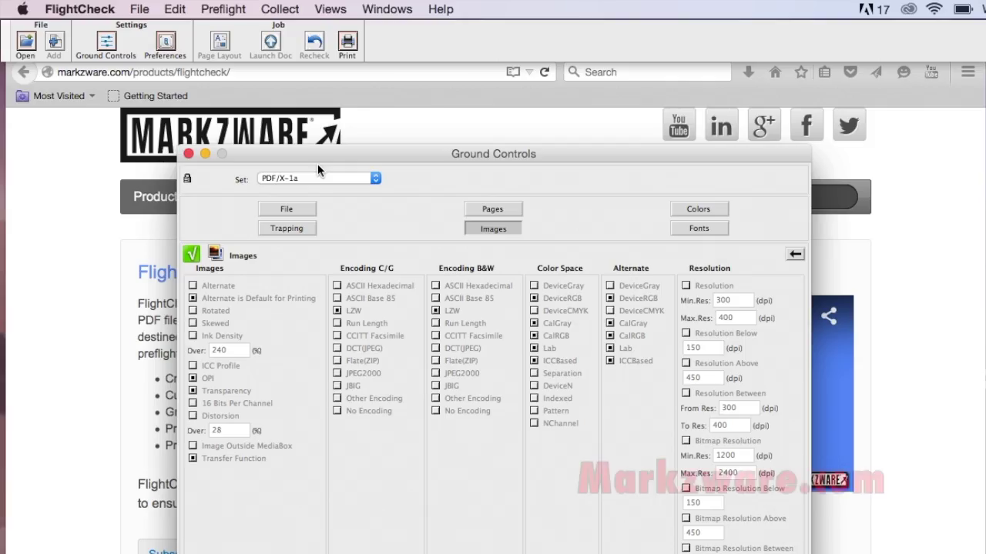
{"action": "left_click", "coordinate": [321, 177]}
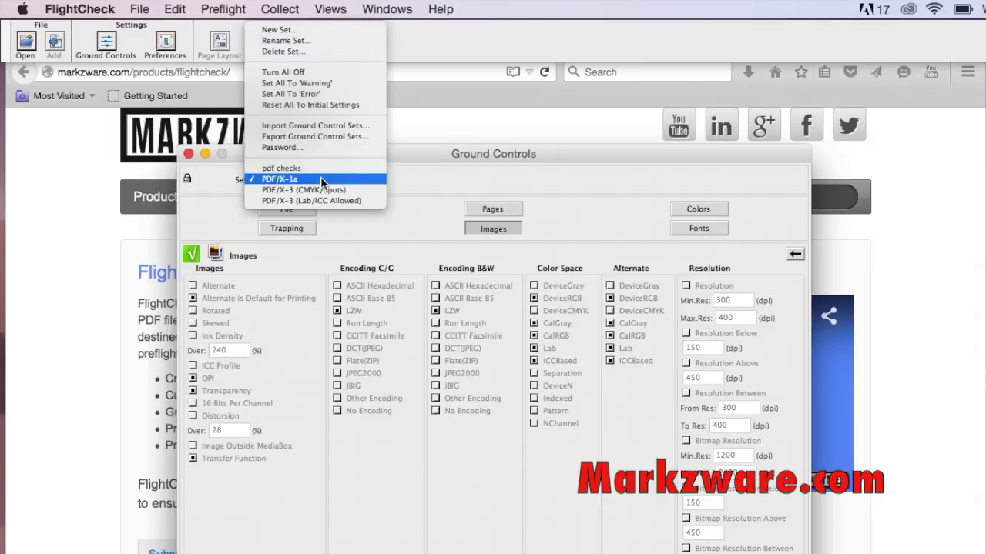
{"action": "left_click", "coordinate": [318, 172]}
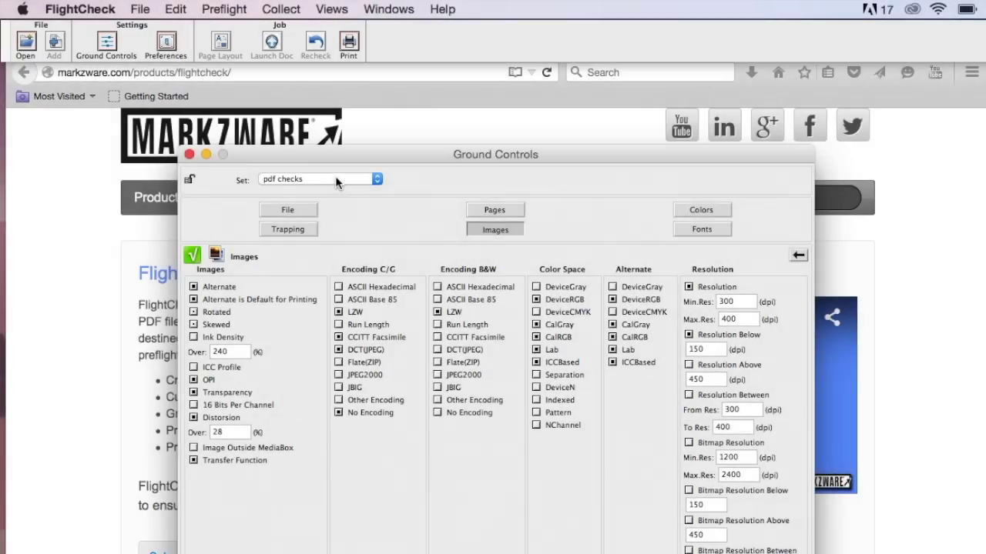
{"action": "left_click", "coordinate": [335, 177]}
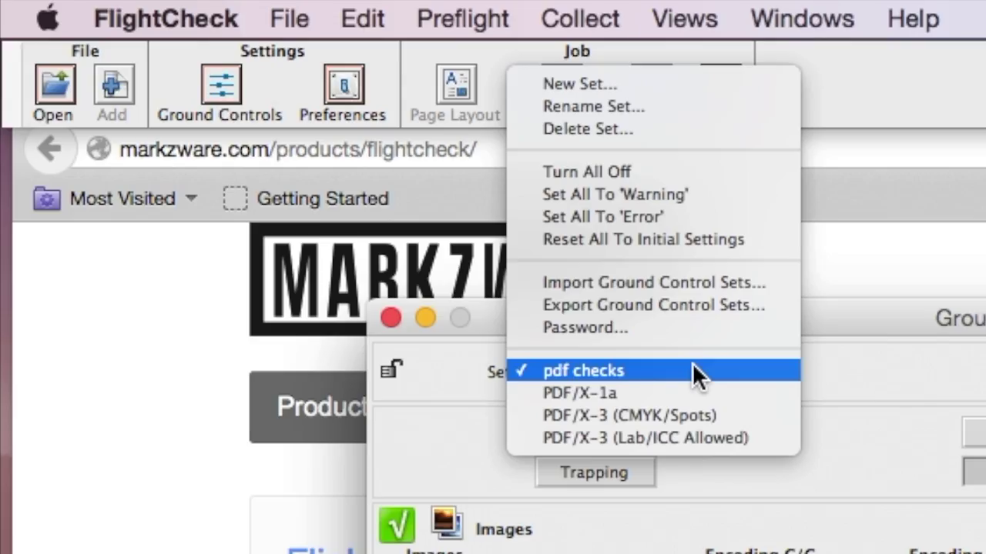
Export all ground control sets to the Desktop as GroundControls.gcs.
{"action": "left_click", "coordinate": [691, 305]}
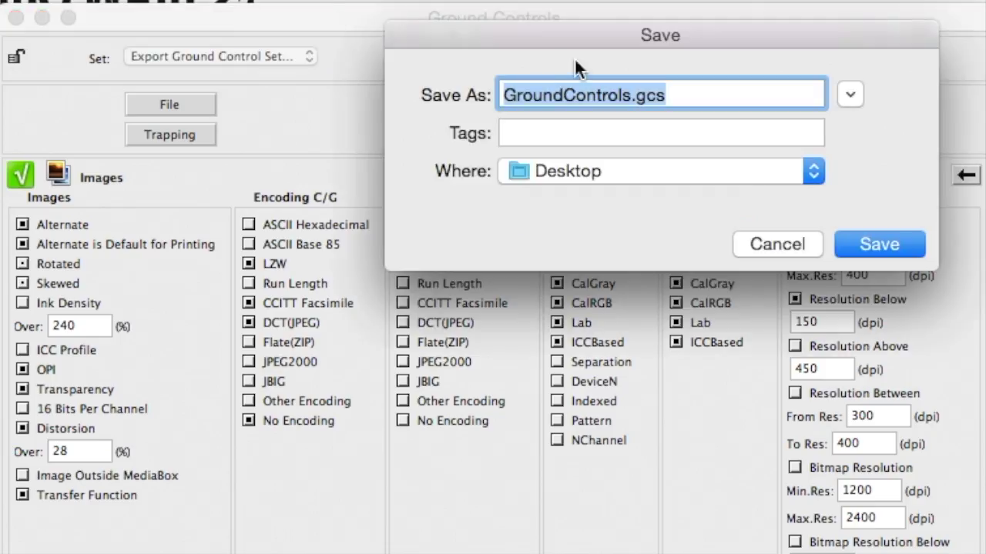
{"action": "left_click", "coordinate": [881, 243]}
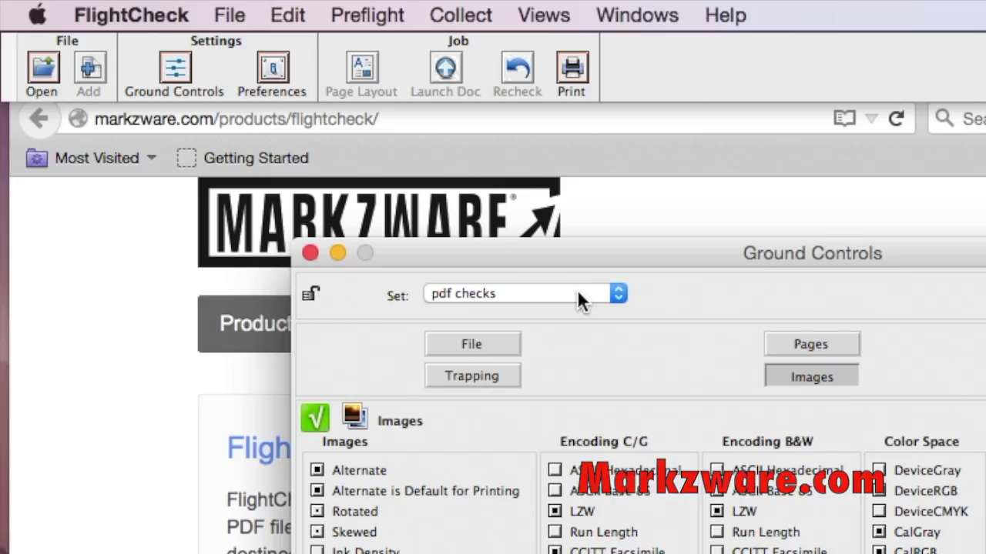
{"action": "left_click", "coordinate": [579, 300]}
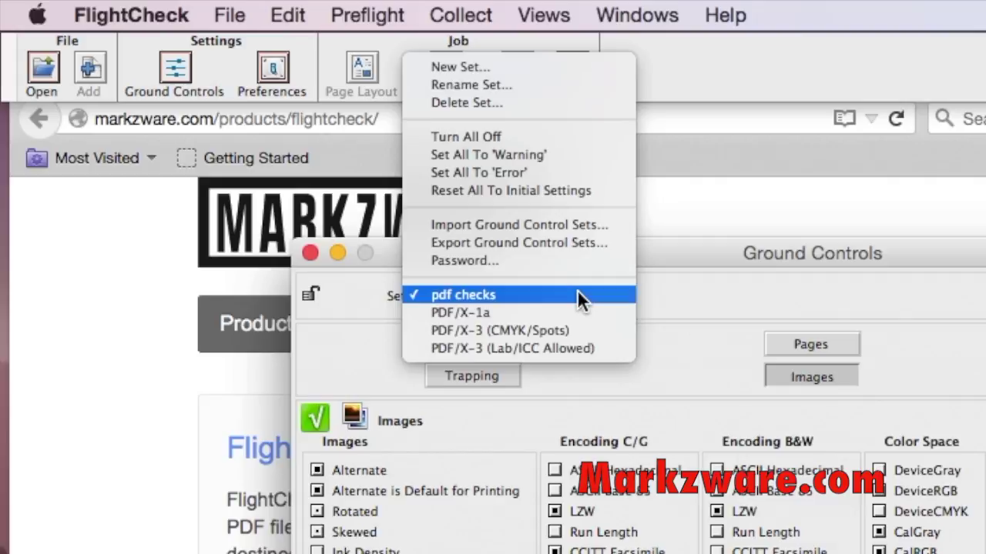
Import the sets from GroundControls-PDF-X-3-FlightCheck.gcs.xml on the Desktop.
{"action": "left_click", "coordinate": [559, 224]}
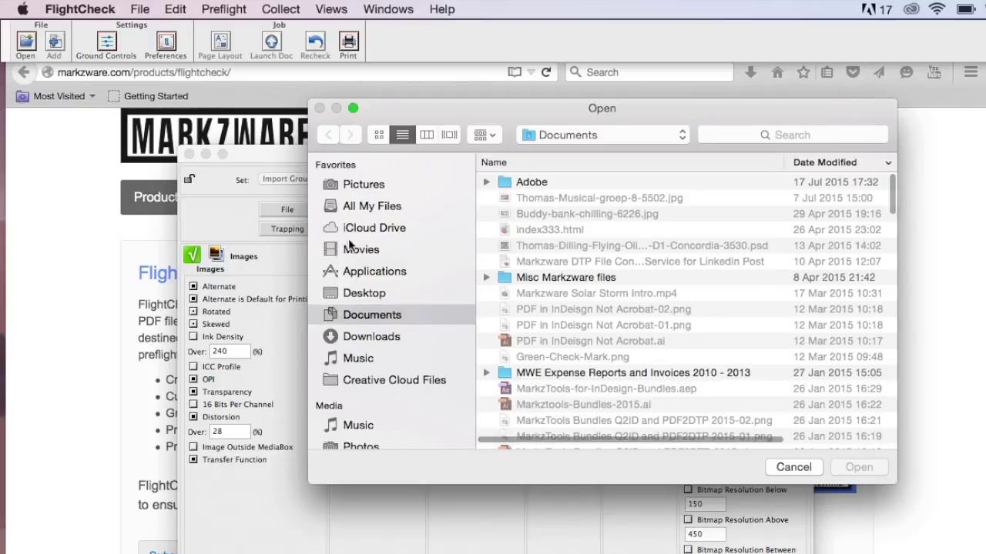
{"action": "left_click", "coordinate": [361, 298]}
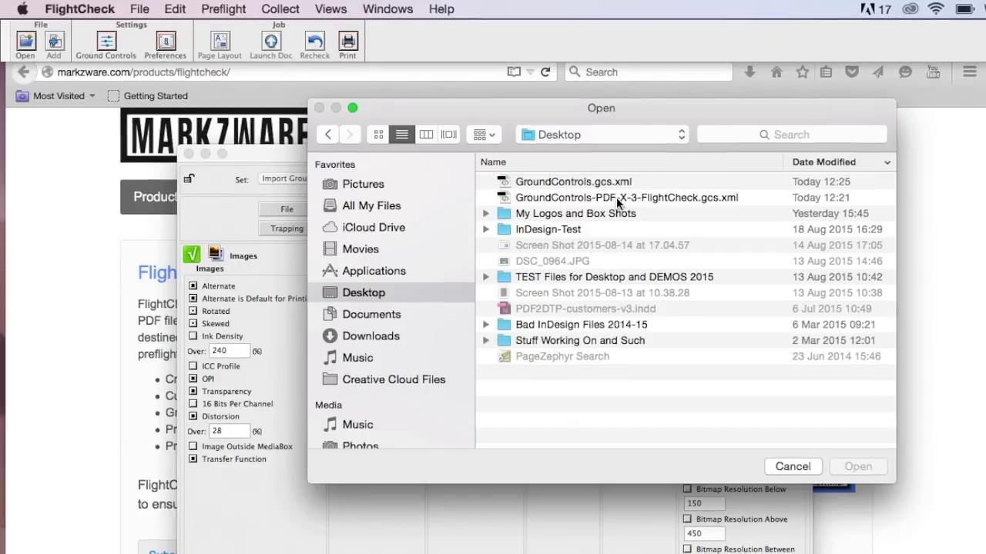
{"action": "left_click", "coordinate": [616, 198]}
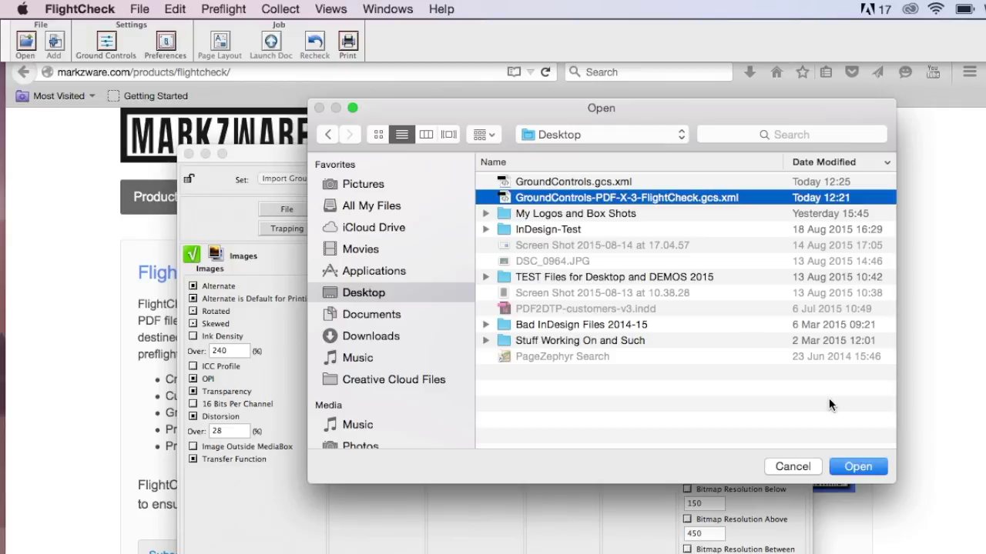
{"action": "left_click", "coordinate": [850, 462]}
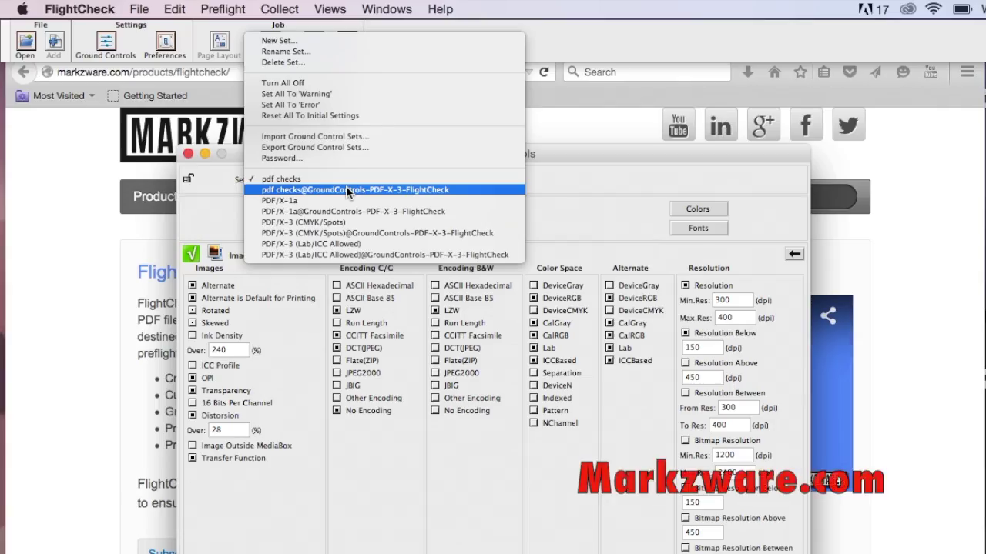
Activate 'pdf checks@GroundControls-PDF-X-3-FlightCheck' and review its Pages and Colors checks.
{"action": "left_click", "coordinate": [543, 295]}
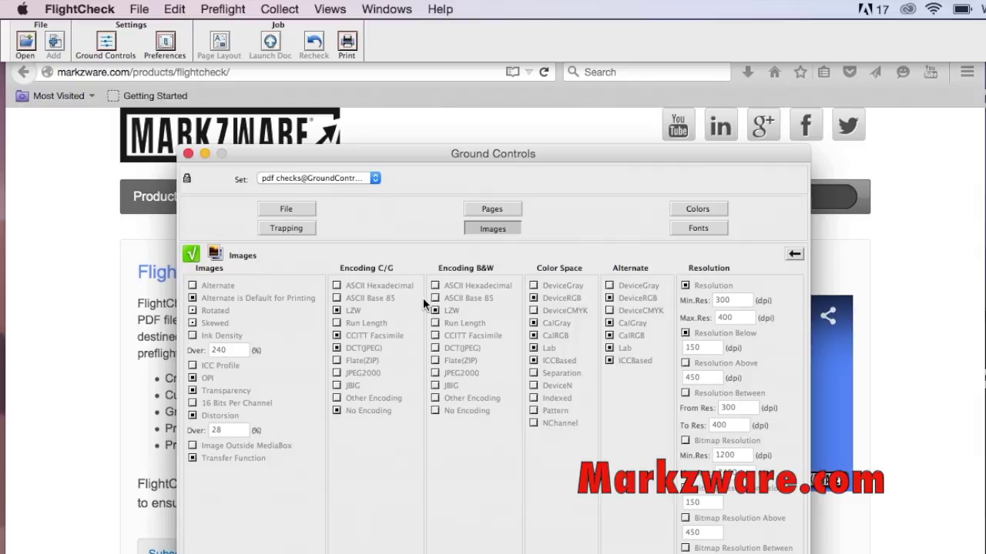
{"action": "left_click", "coordinate": [487, 208]}
{"action": "left_click", "coordinate": [847, 207]}
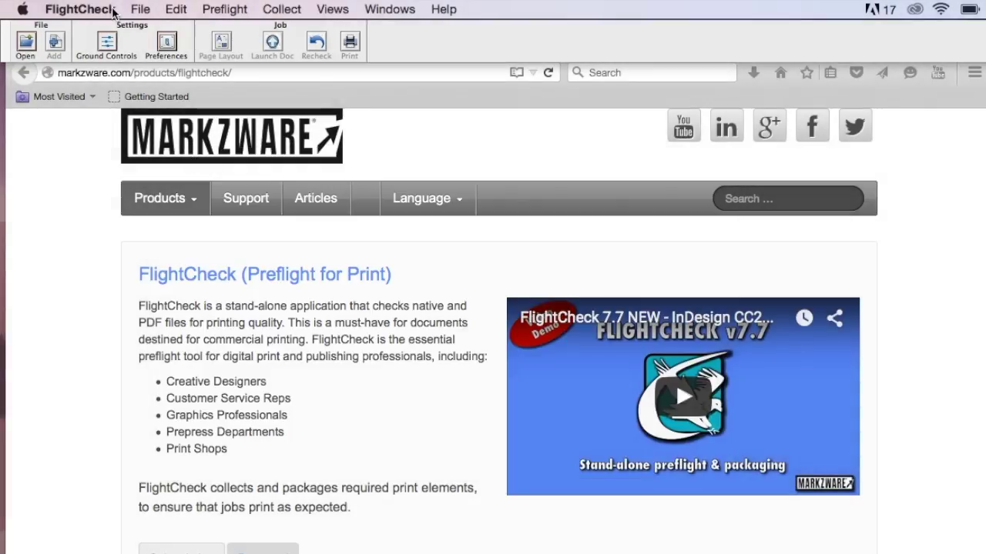
Open and preflight Ad | Green v5.pdf, producing 14 flagged items.
{"action": "left_click", "coordinate": [25, 48]}
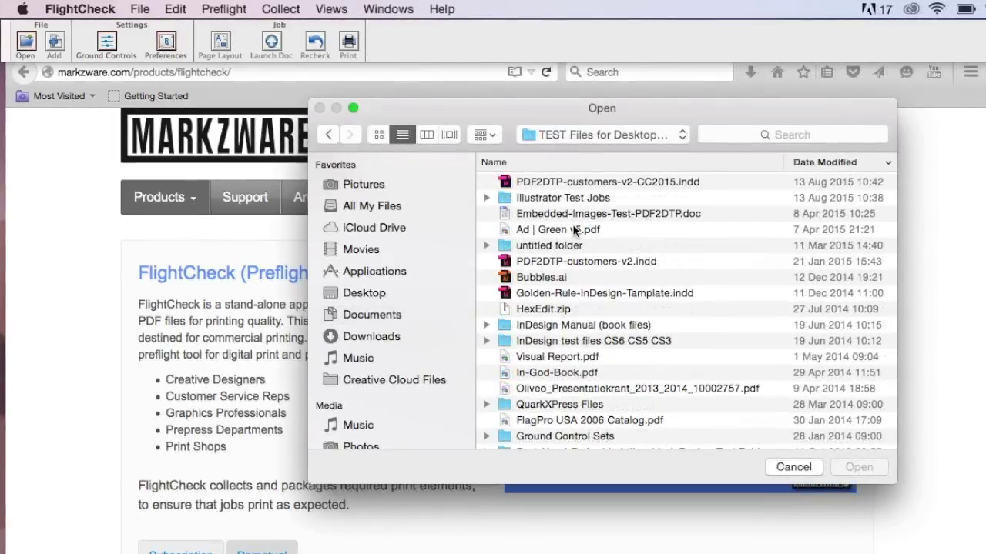
{"action": "left_click", "coordinate": [576, 230]}
{"action": "left_click", "coordinate": [861, 468]}
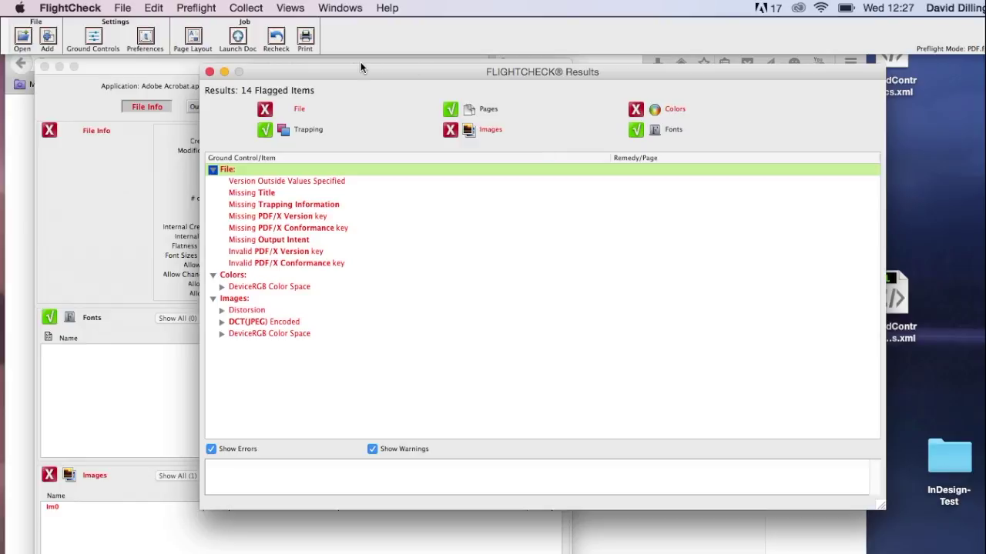
Expand the Distortion and DeviceRGB Color Space flags to reveal Im0, then reopen Ground Controls.
{"action": "left_click_drag", "start_coordinate": [349, 72], "coordinate": [267, 133]}
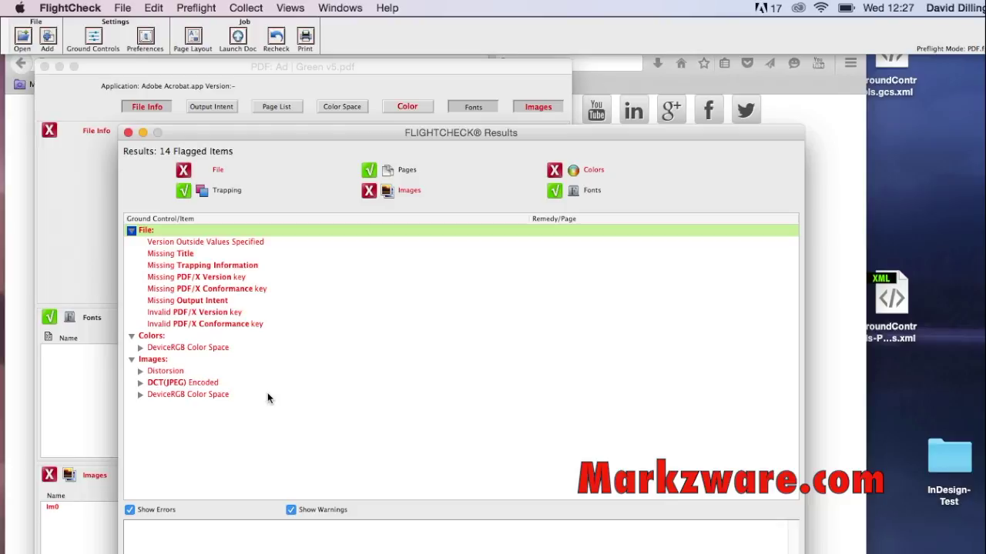
{"action": "left_click", "coordinate": [140, 372]}
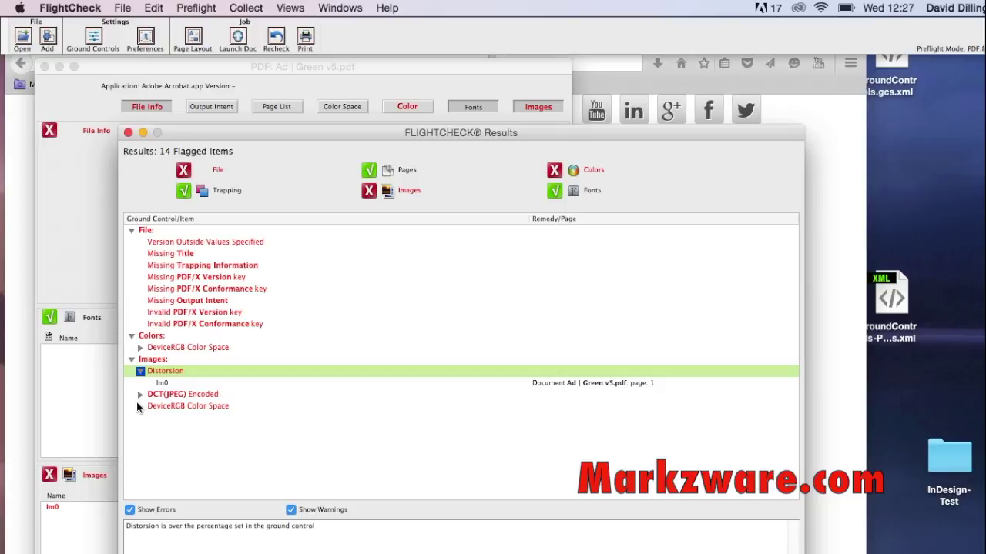
{"action": "left_click", "coordinate": [139, 405]}
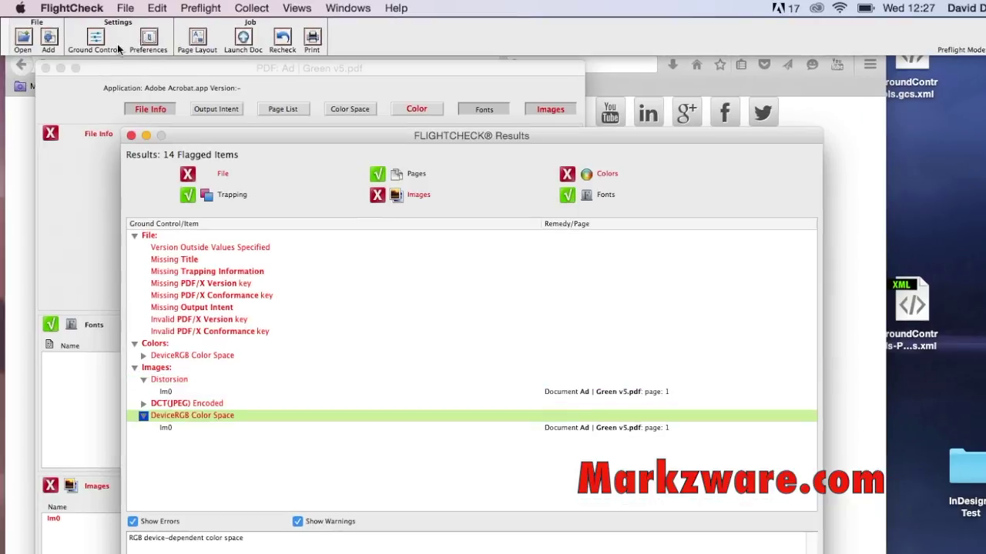
{"action": "left_click", "coordinate": [95, 45]}
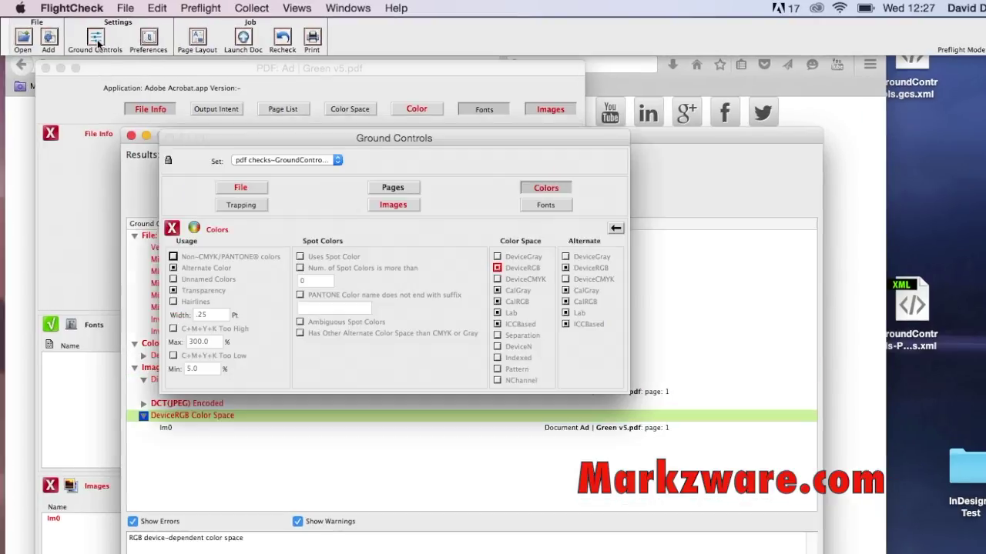
Show the PDF's DeviceRGB colours Blue, Green and Red instead of images, and open Page Layout.
{"action": "left_click", "coordinate": [170, 138]}
{"action": "left_click", "coordinate": [64, 177]}
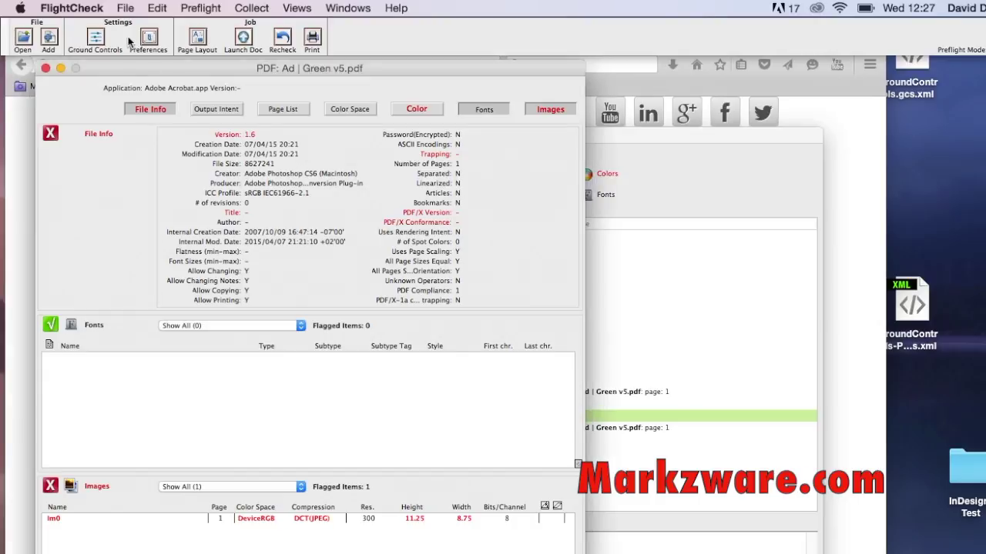
{"action": "left_click", "coordinate": [543, 112]}
{"action": "left_click", "coordinate": [432, 108]}
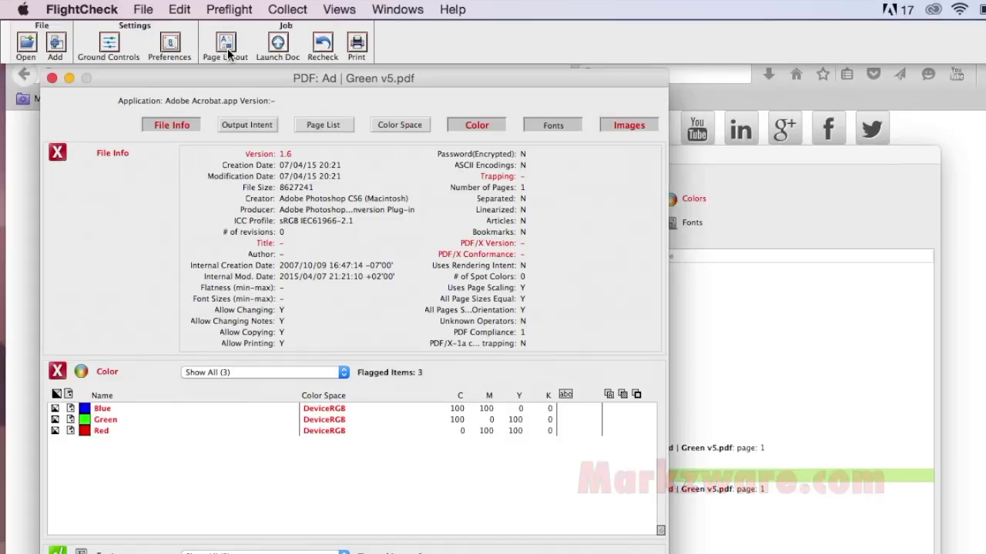
{"action": "left_click", "coordinate": [227, 48]}
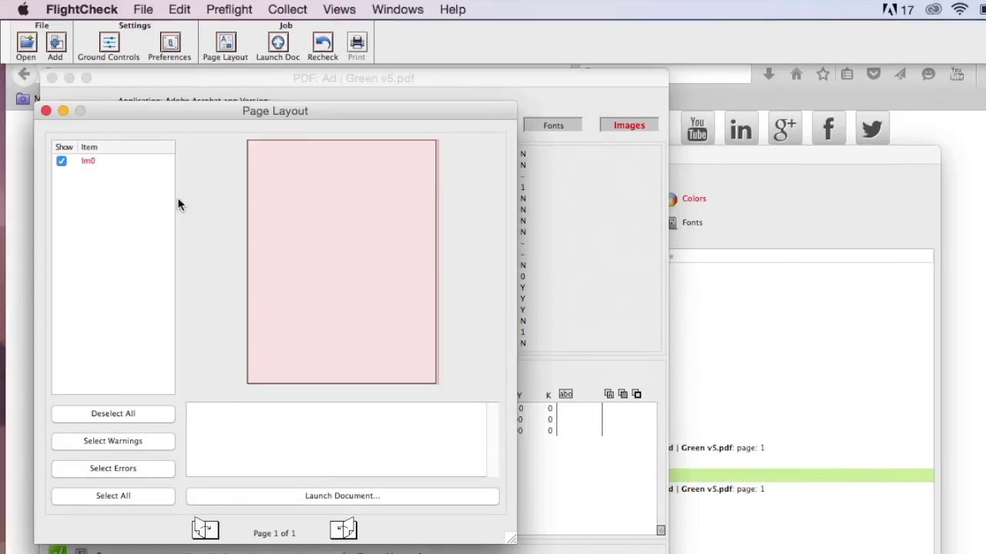
Review Im0's placement details, launch the document, revisit Results and Ground Controls, then switch to Firefox.
{"action": "left_click", "coordinate": [88, 161]}
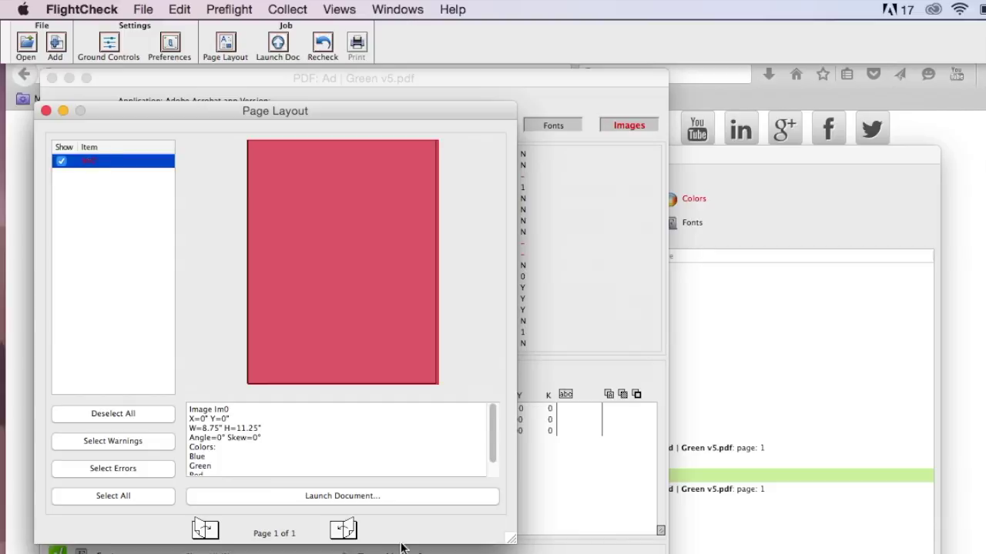
{"action": "left_click", "coordinate": [319, 498]}
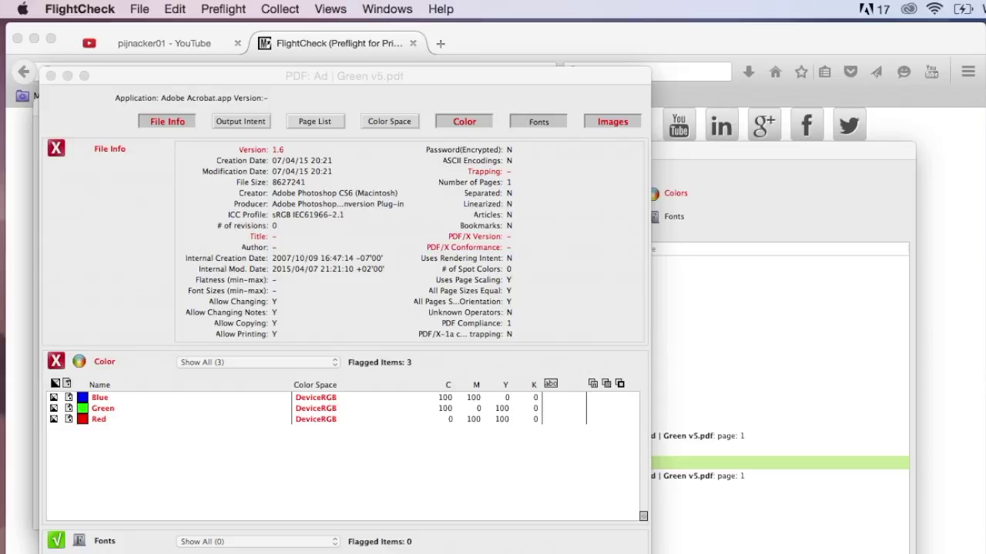
{"action": "left_click", "coordinate": [746, 163]}
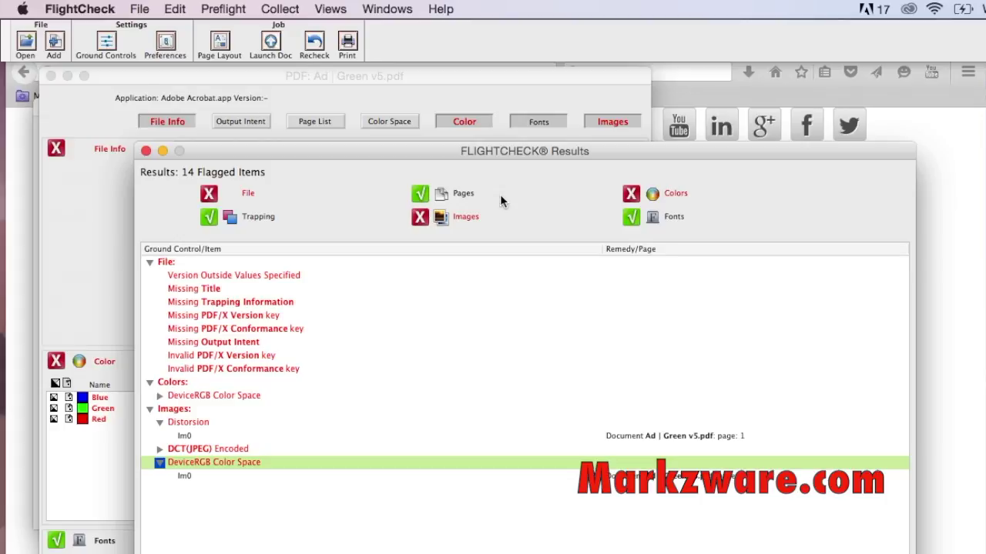
{"action": "left_click", "coordinate": [100, 49]}
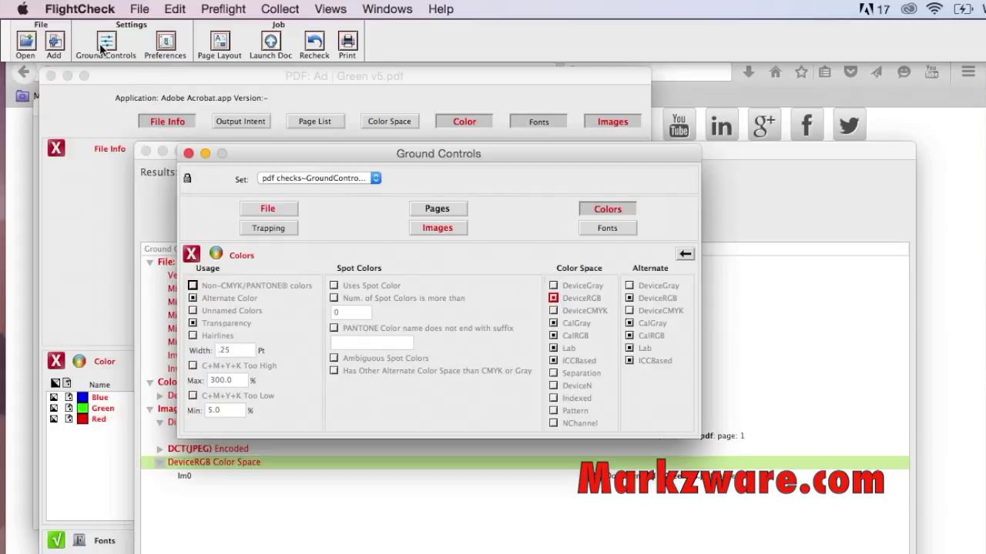
{"action": "left_click", "coordinate": [945, 132]}
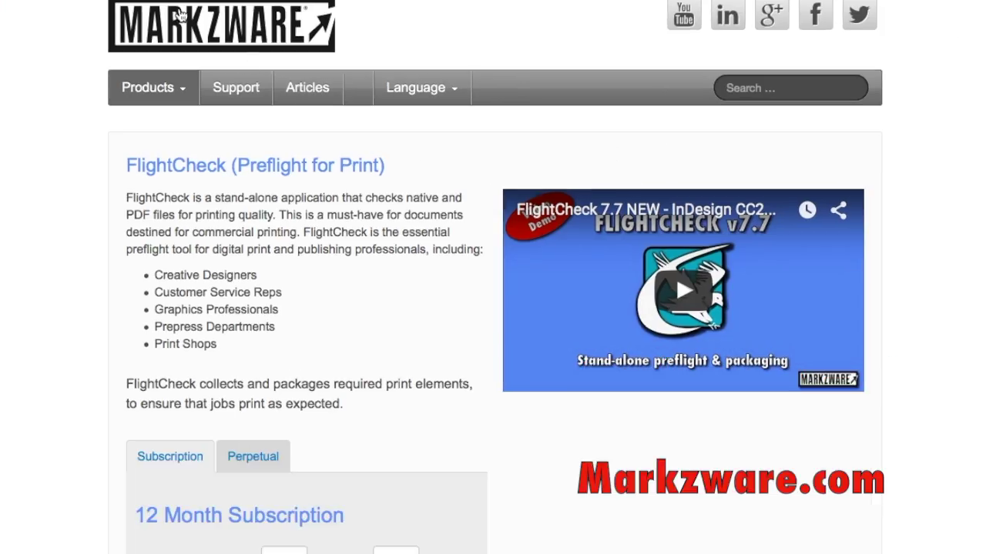
Browse Markzware's Products menu and open the FlightCheck Demo tab with the 30-day trial form.
{"action": "left_click", "coordinate": [196, 98]}
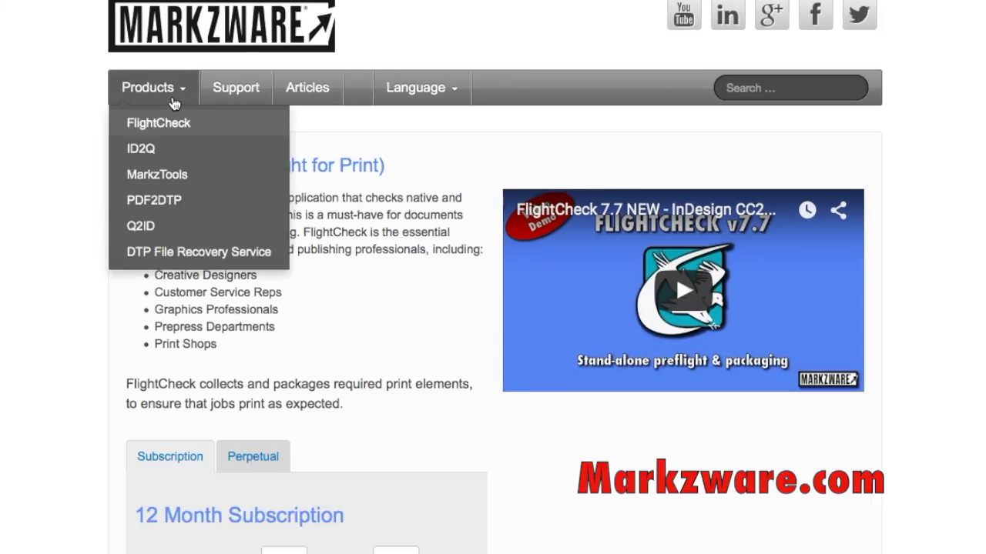
{"action": "scroll", "coordinate": [443, 296], "scroll_direction": "down", "scroll_amount": 8}
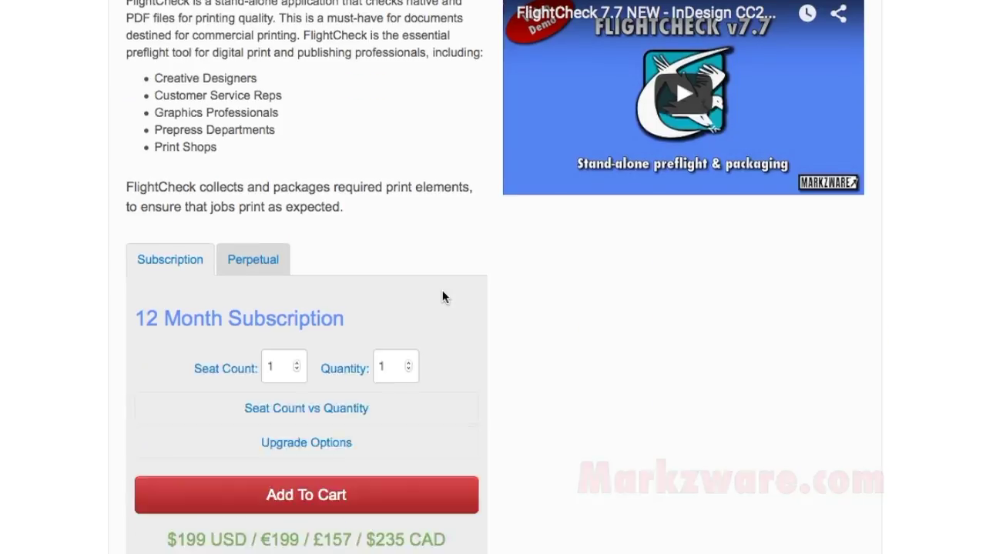
{"action": "scroll", "coordinate": [443, 296], "scroll_direction": "down", "scroll_amount": 2}
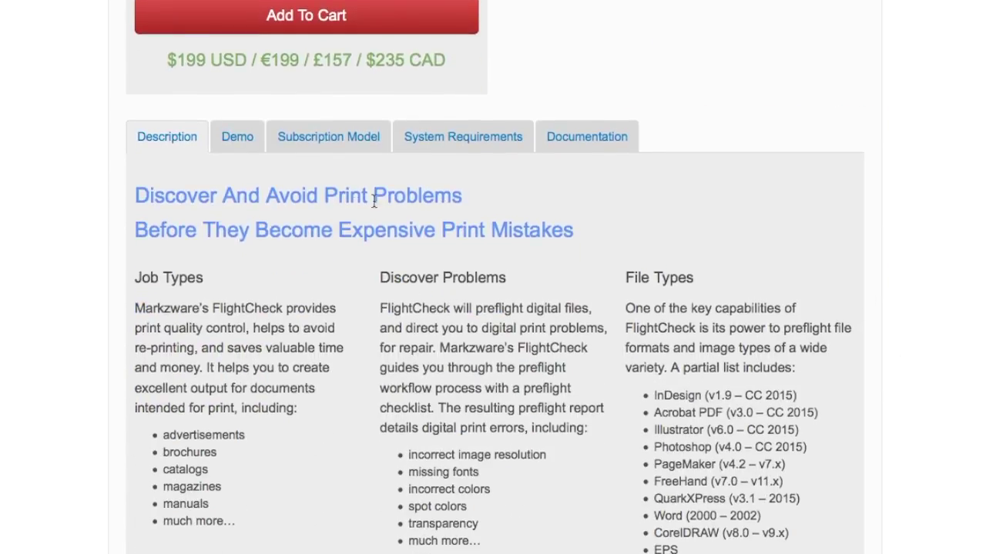
{"action": "left_click", "coordinate": [237, 138]}
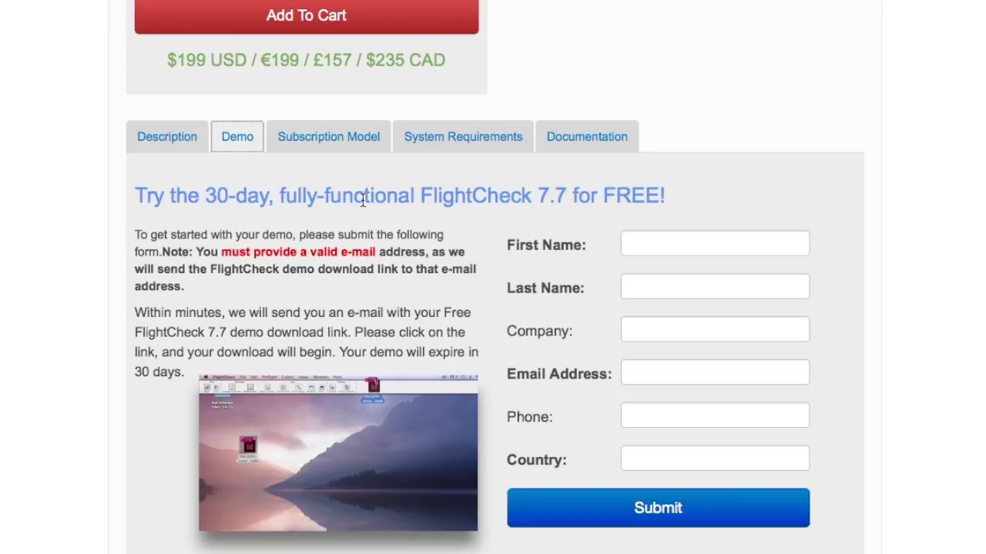
{"action": "scroll", "coordinate": [362, 199], "scroll_direction": "down", "scroll_amount": 5}
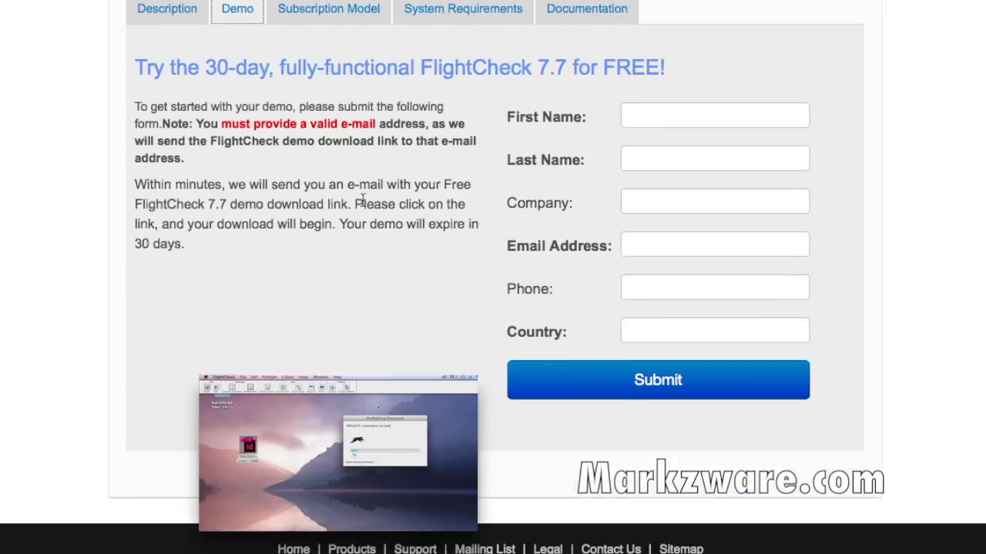
{"action": "scroll", "coordinate": [362, 199], "scroll_direction": "up", "scroll_amount": 15}
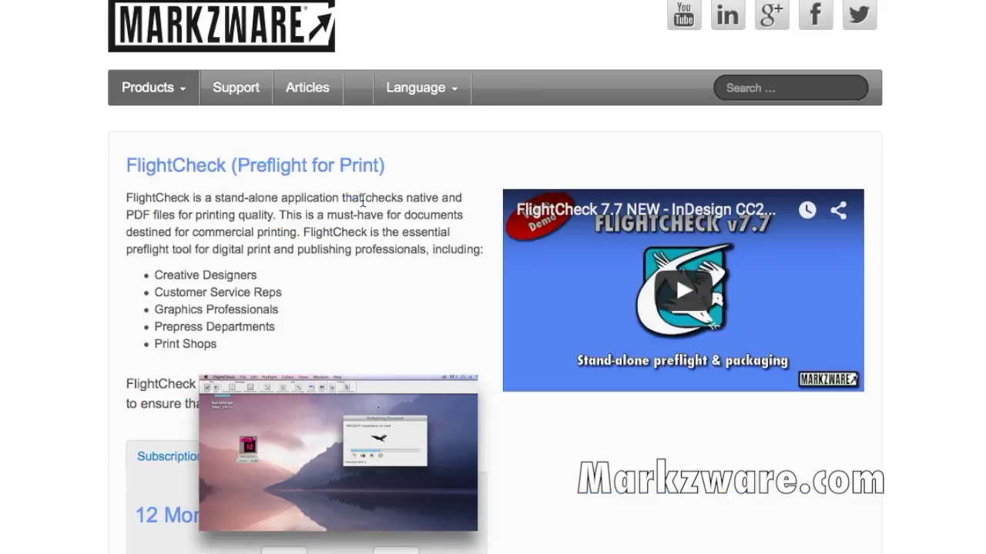